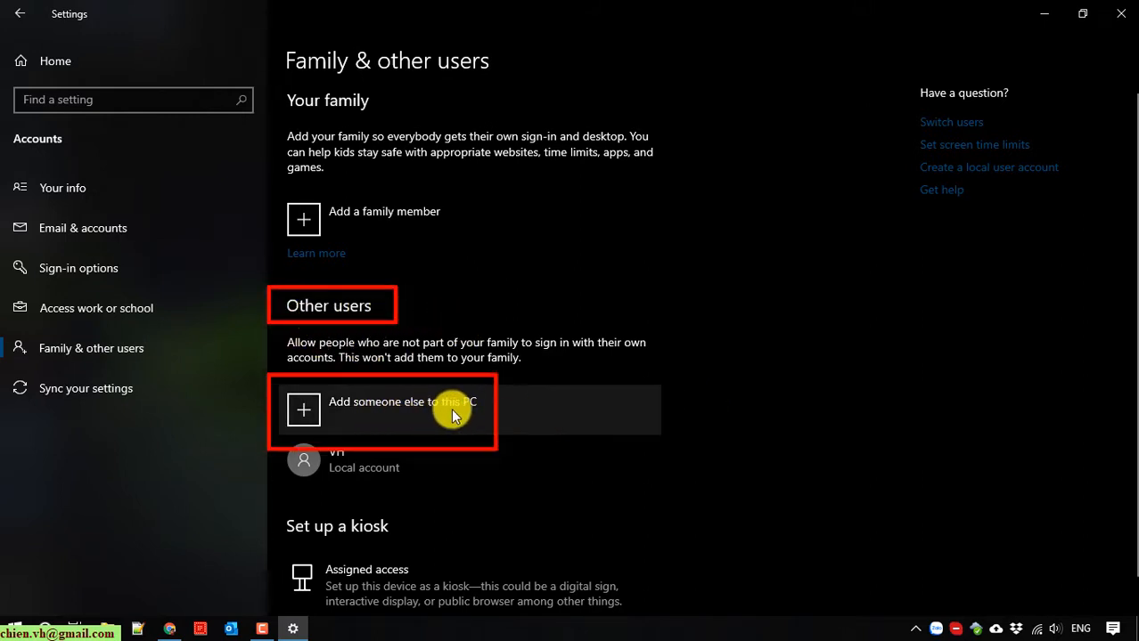
Start adding someone else to this PC without having their sign-in information.
{"action": "left_click", "coordinate": [405, 411]}
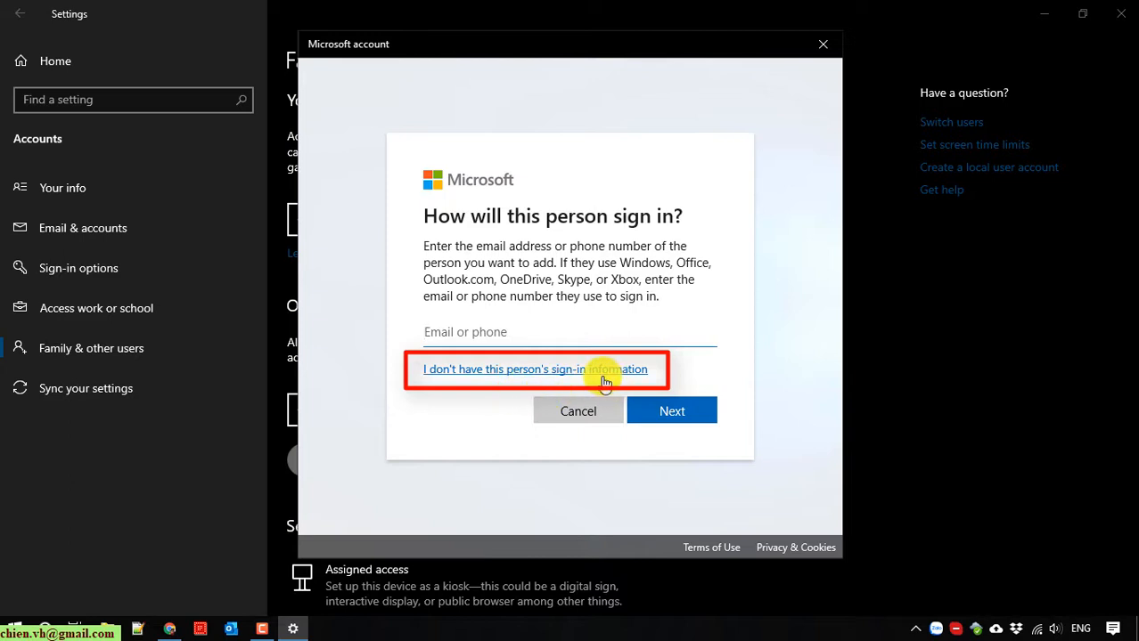
{"action": "left_click", "coordinate": [550, 379]}
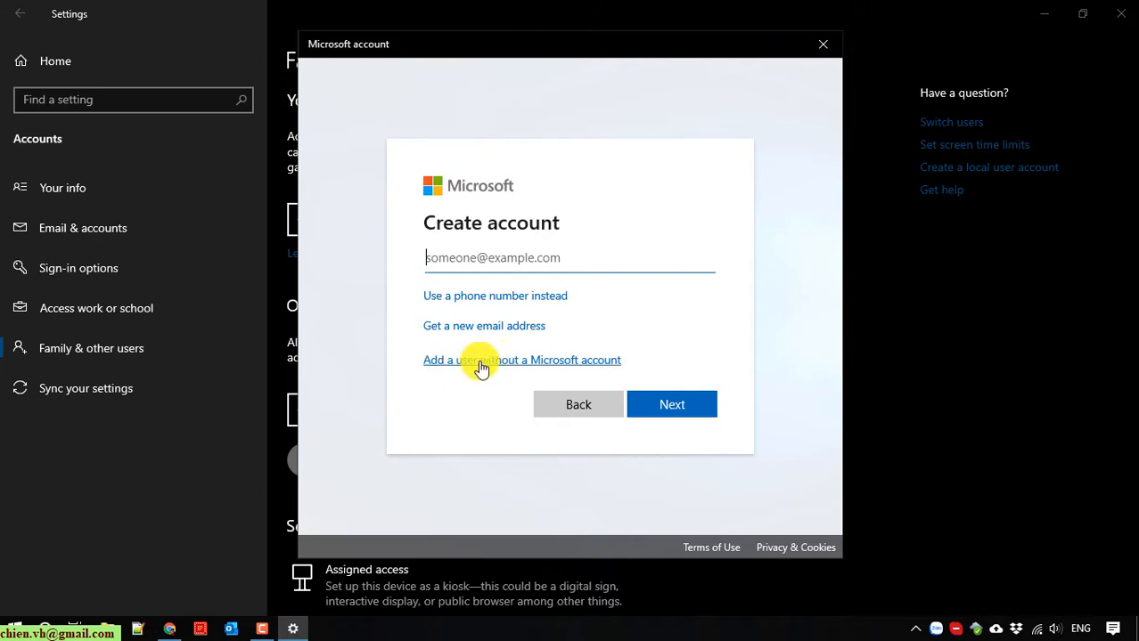
Choose a user without a Microsoft account and enter the new user name and password.
{"action": "left_click", "coordinate": [472, 362]}
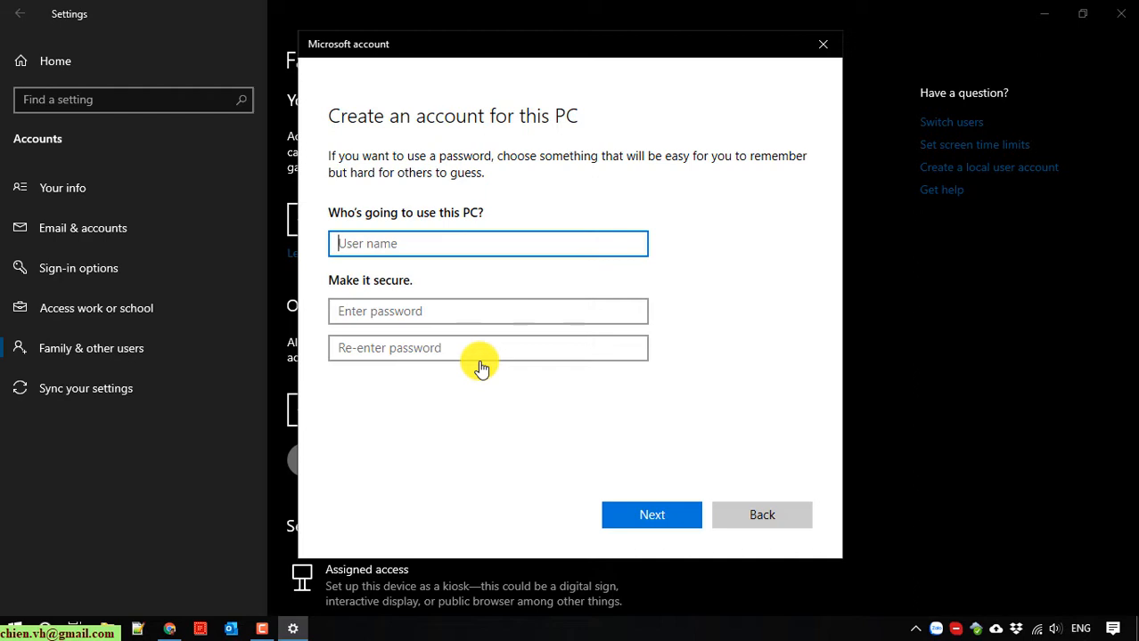
{"action": "type", "text": "m"}
{"action": "key", "text": "BackSpace"}
{"action": "key", "text": "Tab"}
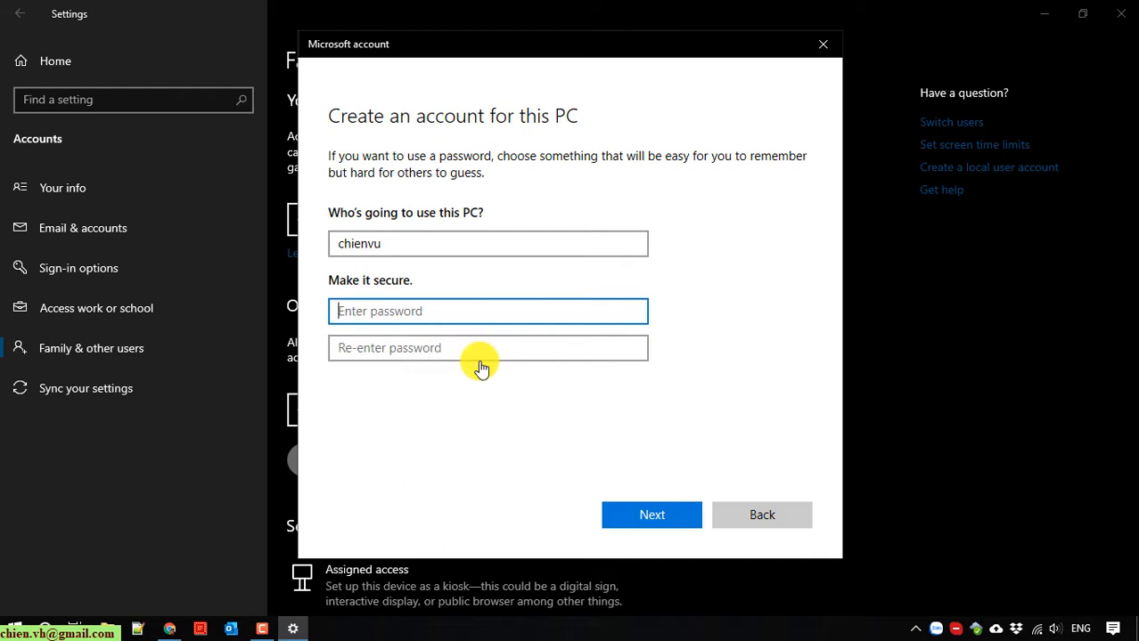
{"action": "type", "text": "a"}
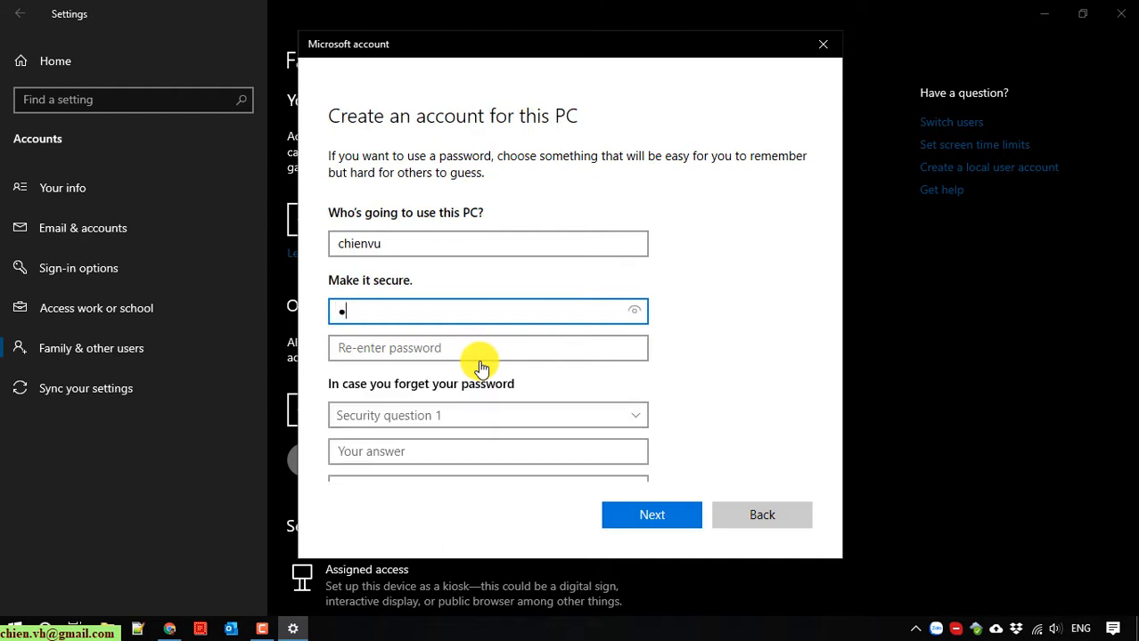
{"action": "type", "text": "aa"}
{"action": "key", "text": "Tab"}
{"action": "type", "text": "aaa"}
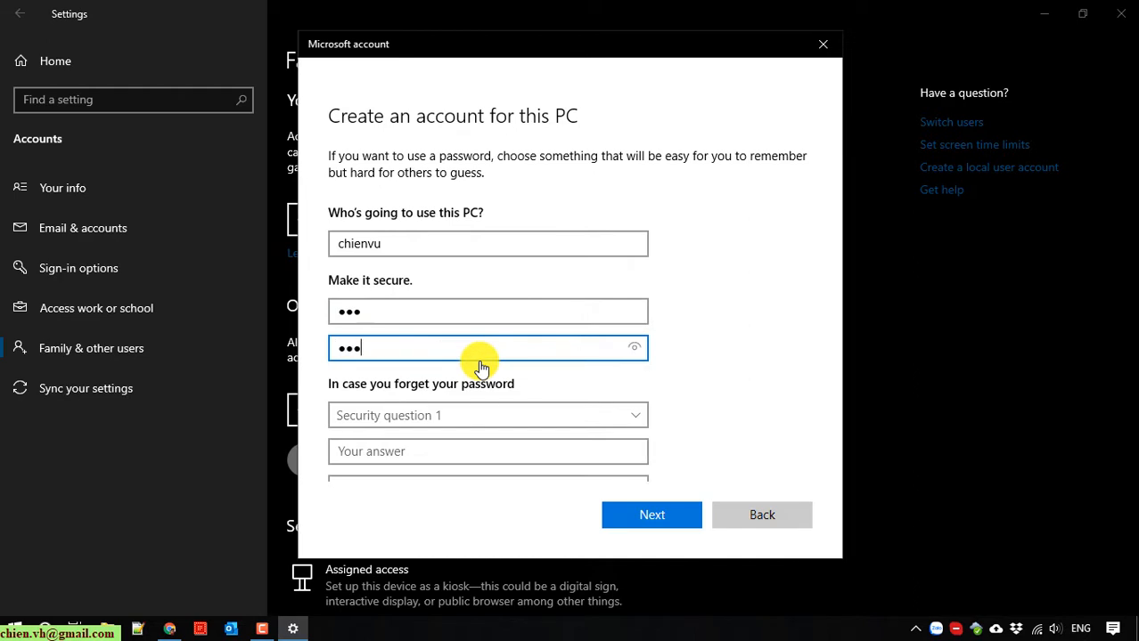
Pick the first pet's name and birth city security questions and answer both.
{"action": "scroll", "coordinate": [499, 367], "scroll_direction": "down", "scroll_amount": 1}
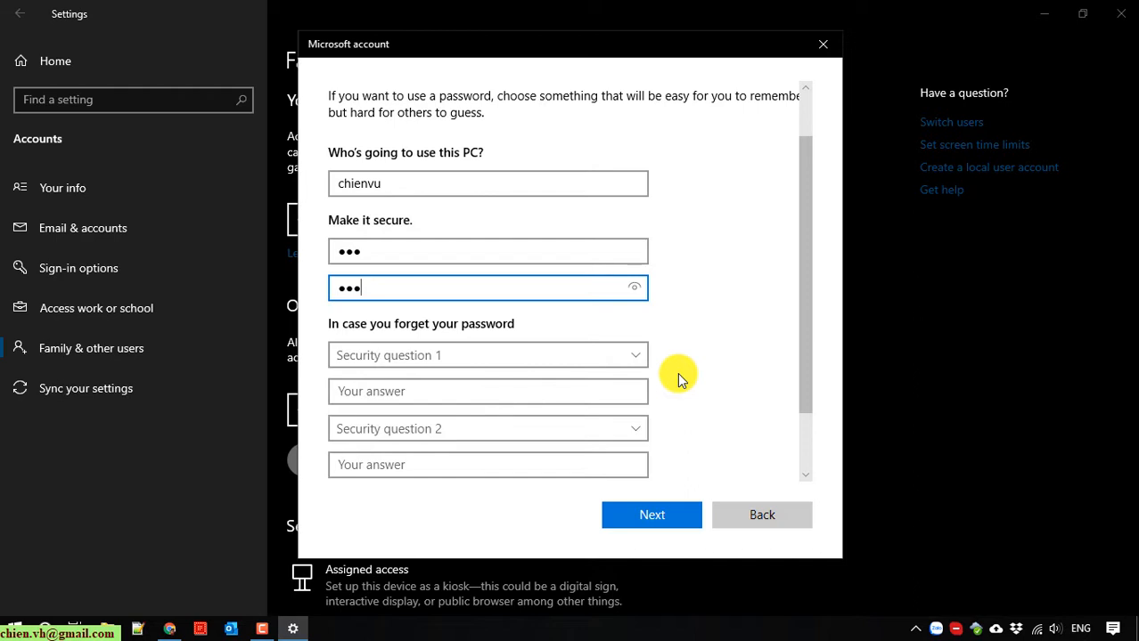
{"action": "scroll", "coordinate": [682, 379], "scroll_direction": "down", "scroll_amount": 1}
{"action": "left_click", "coordinate": [634, 298]}
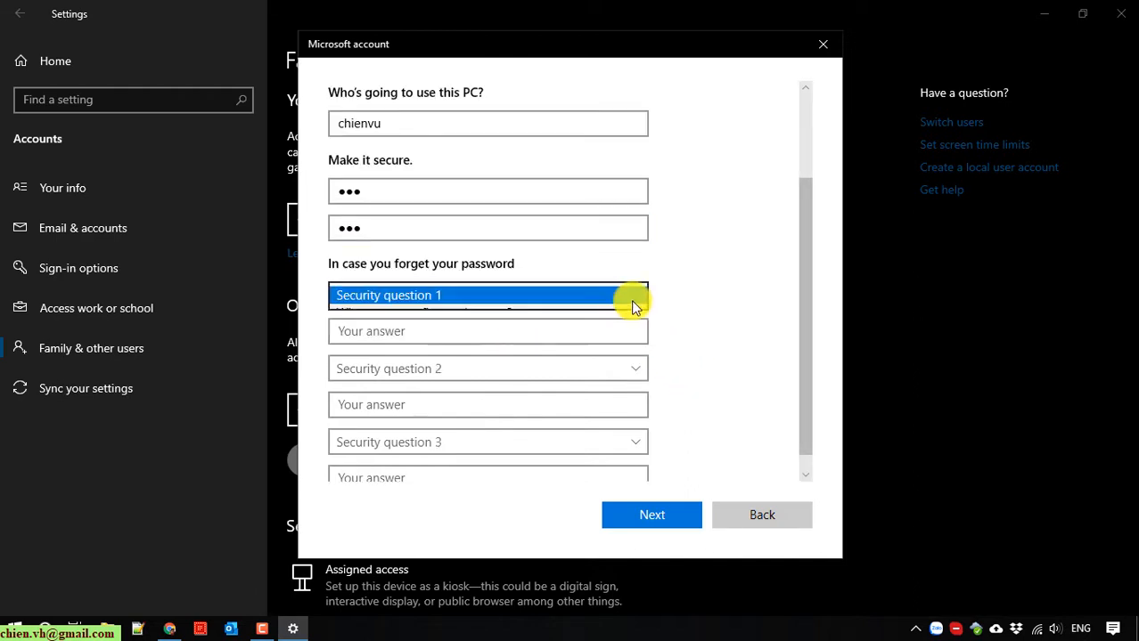
{"action": "left_click", "coordinate": [493, 316]}
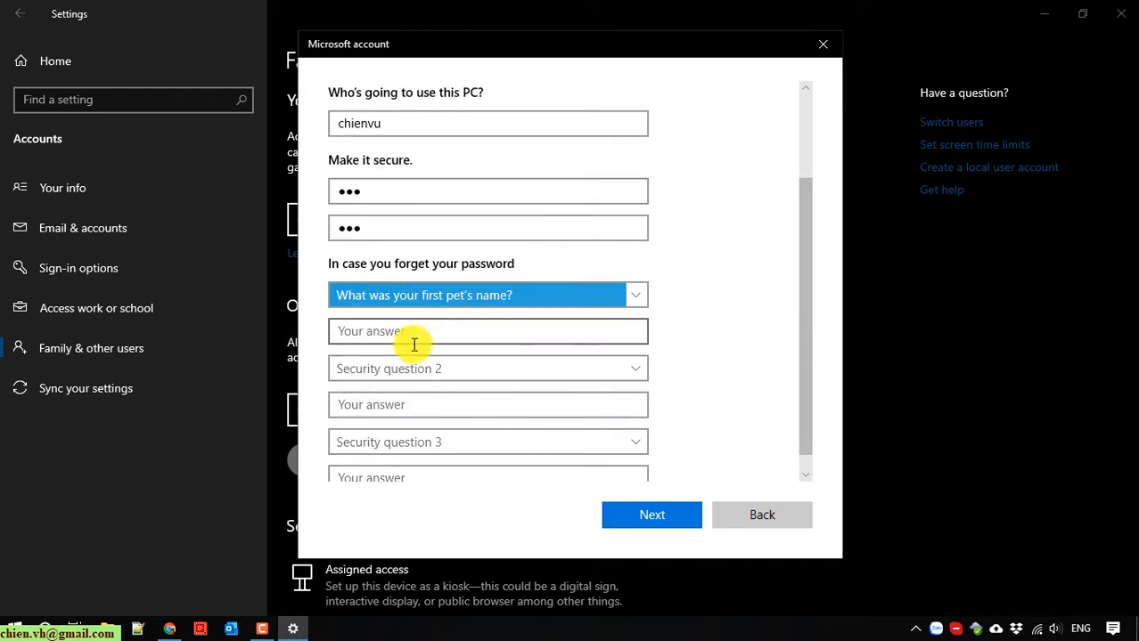
{"action": "left_click", "coordinate": [393, 332]}
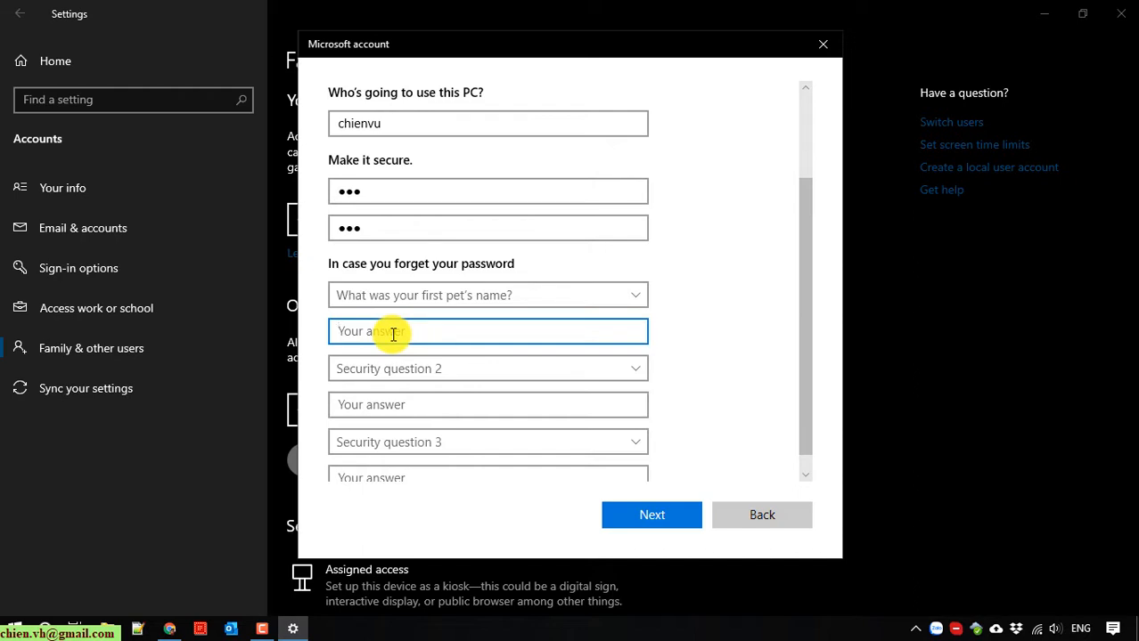
{"action": "type", "text": "12"}
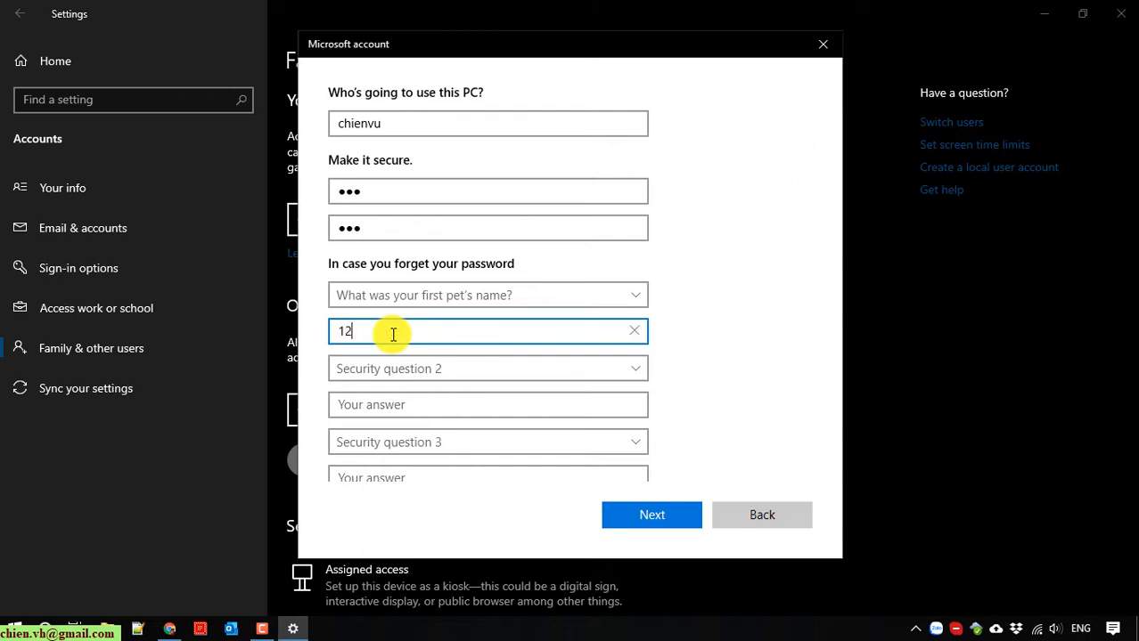
{"action": "type", "text": "3"}
{"action": "key", "text": "Tab"}
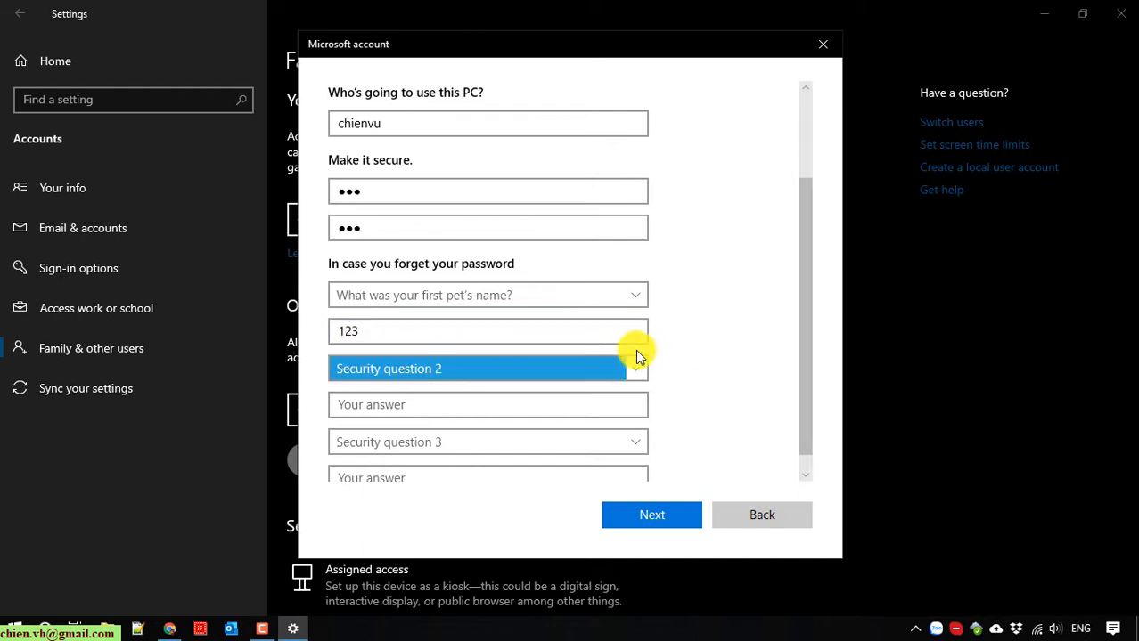
{"action": "left_click", "coordinate": [617, 372]}
{"action": "left_click", "coordinate": [516, 399]}
{"action": "left_click", "coordinate": [402, 405]}
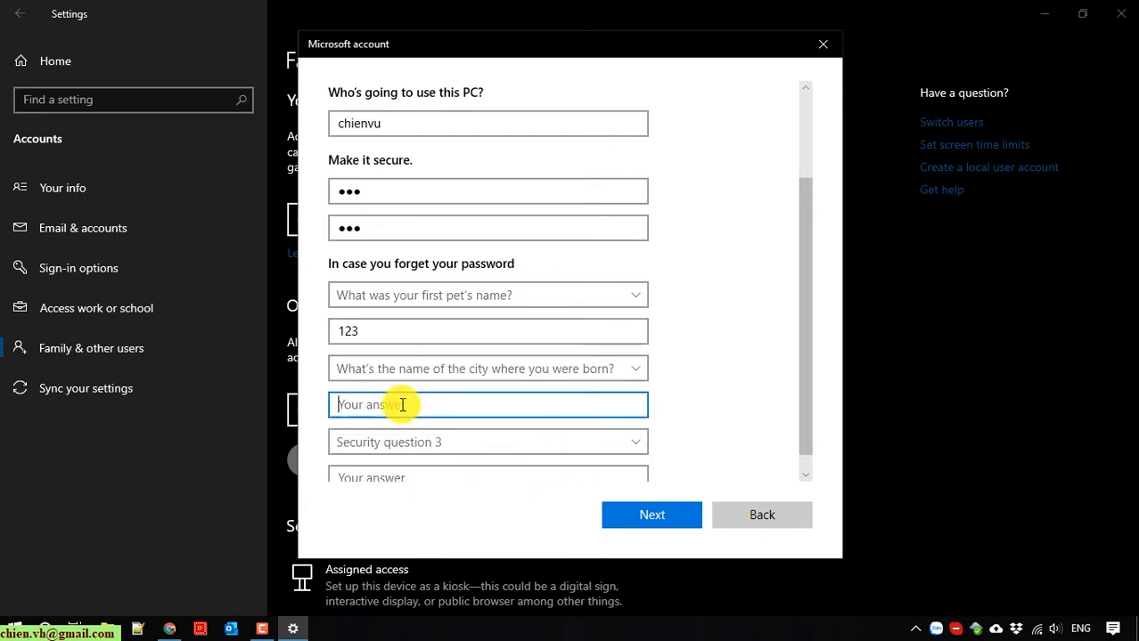
{"action": "type", "text": "123"}
Pick the childhood nickname security question, answer it, and submit the new account.
{"action": "scroll", "coordinate": [648, 403], "scroll_direction": "up", "scroll_amount": 1}
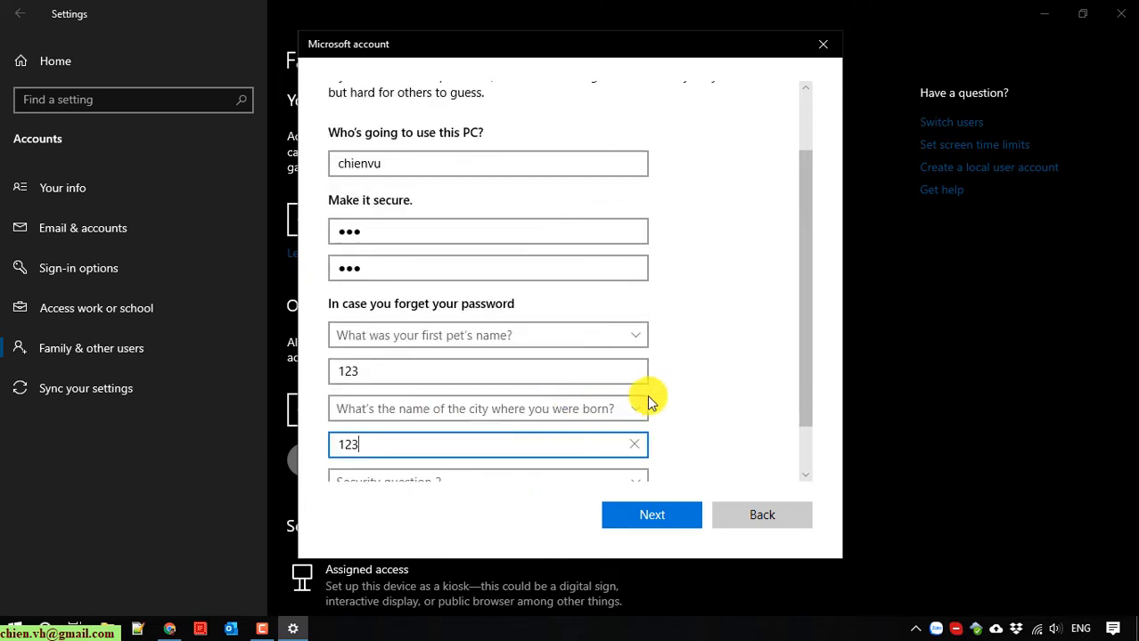
{"action": "scroll", "coordinate": [648, 403], "scroll_direction": "down", "scroll_amount": 2}
{"action": "left_click", "coordinate": [635, 419]}
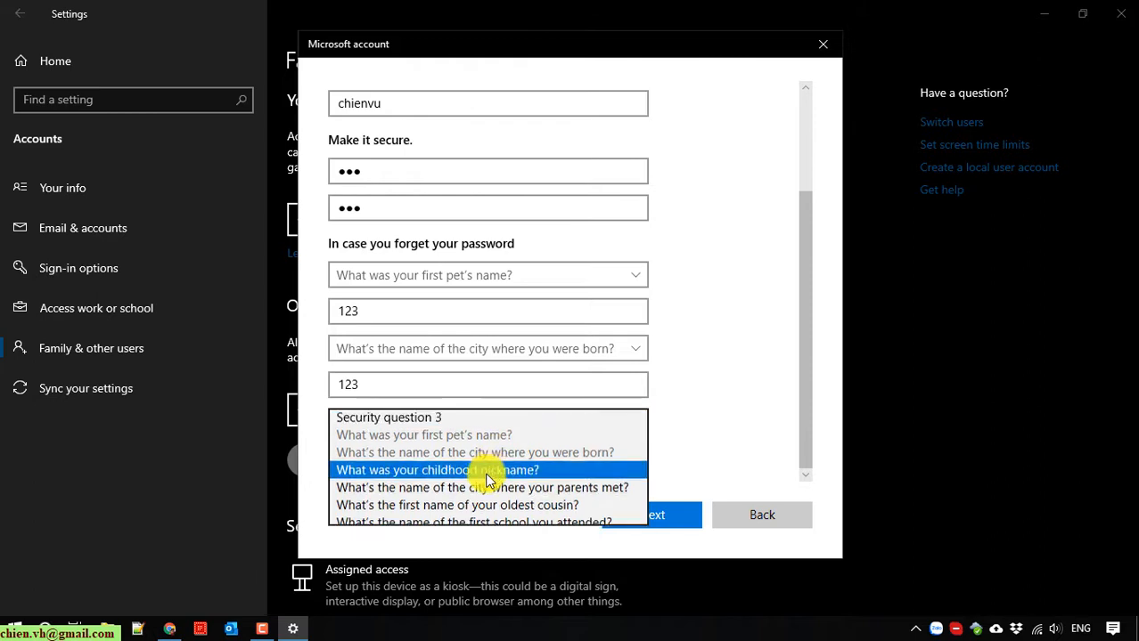
{"action": "left_click", "coordinate": [486, 472]}
{"action": "left_click", "coordinate": [369, 457]}
{"action": "type", "text": "123"}
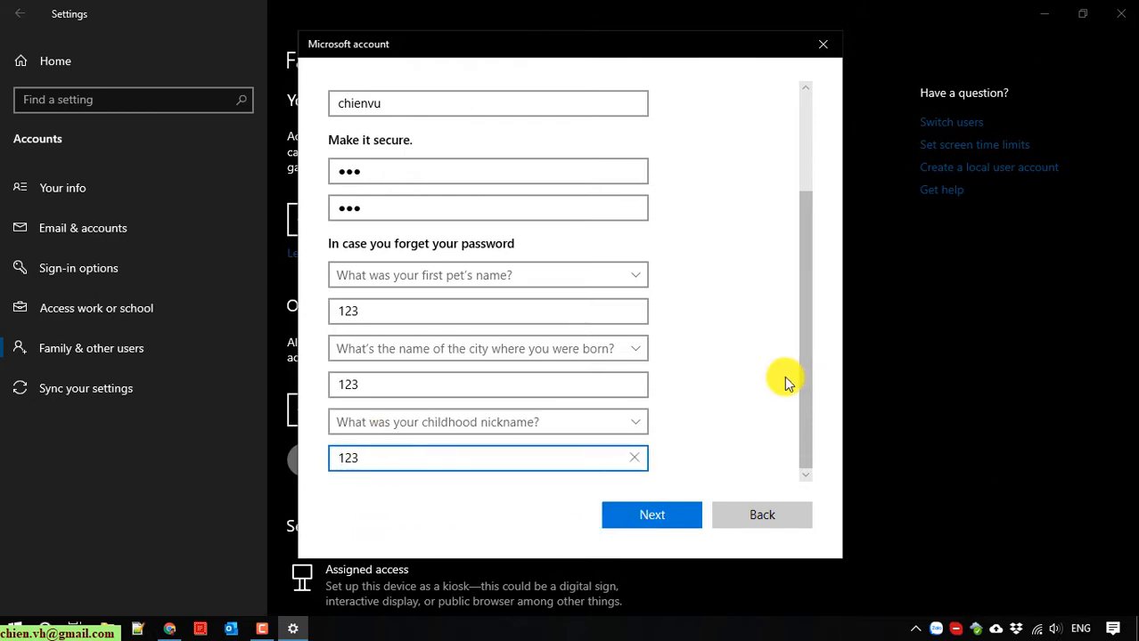
{"action": "scroll", "coordinate": [753, 395], "scroll_direction": "up", "scroll_amount": 2}
{"action": "scroll", "coordinate": [752, 394], "scroll_direction": "down", "scroll_amount": 1}
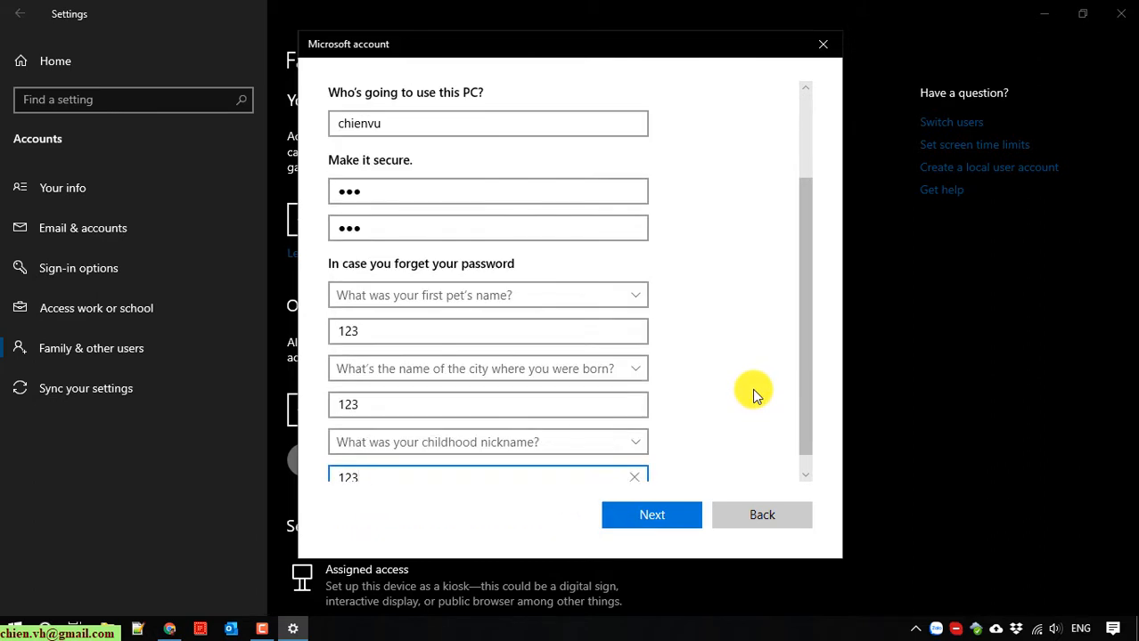
{"action": "left_click", "coordinate": [651, 517]}
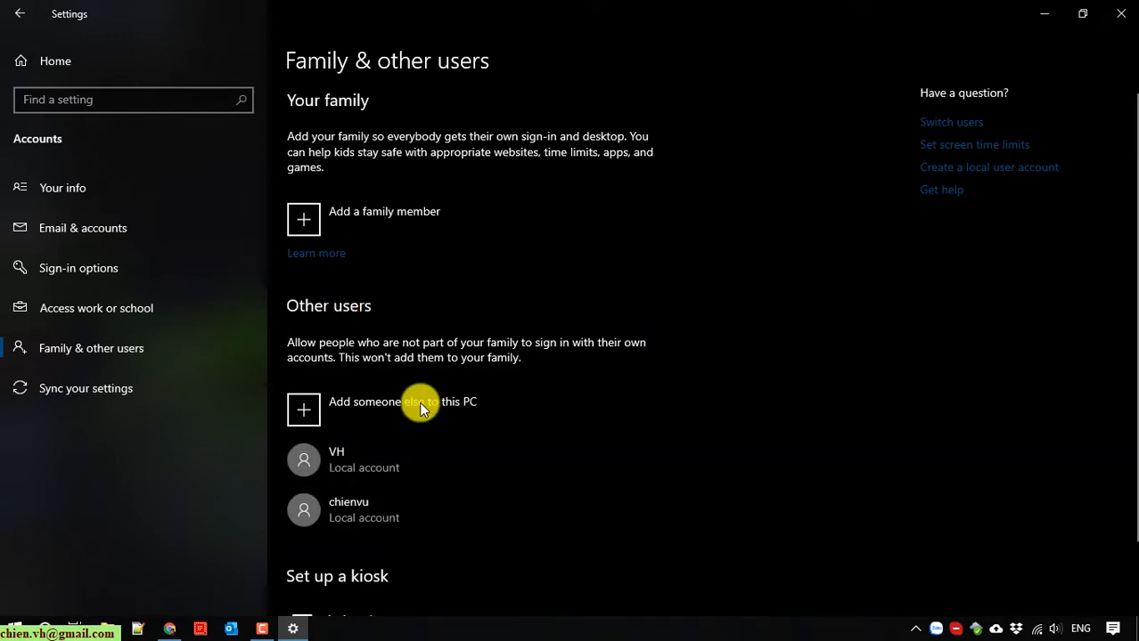
Expand the newly created local account under Other users to show its options.
{"action": "scroll", "coordinate": [454, 417], "scroll_direction": "down", "scroll_amount": 2}
{"action": "left_click", "coordinate": [337, 425]}
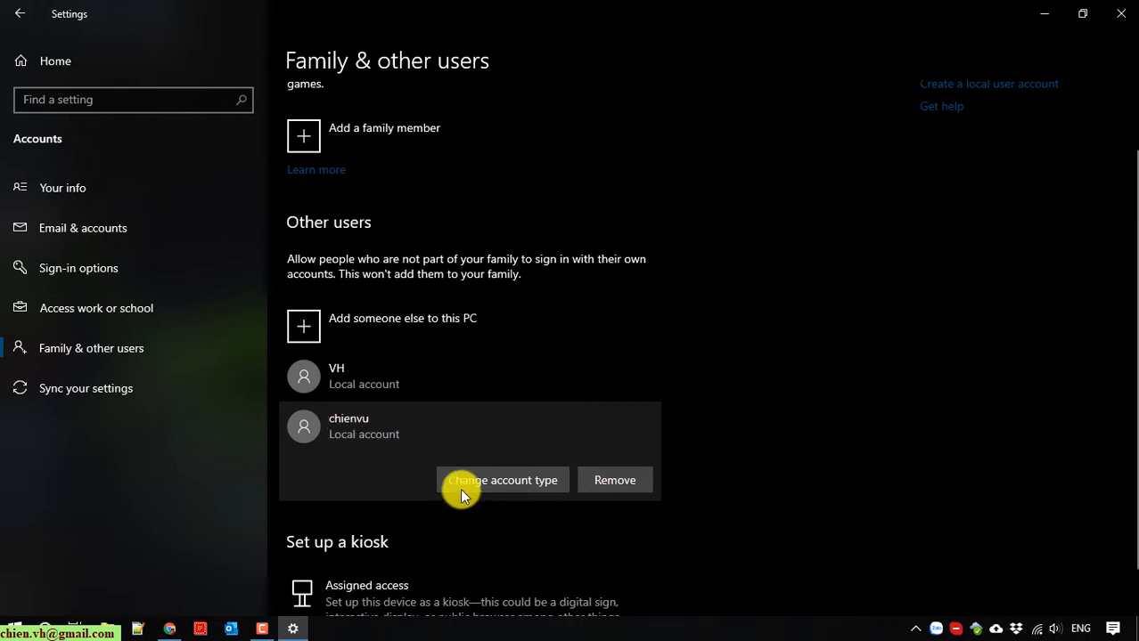
Change the new account's type from Standard User to Administrator and confirm.
{"action": "left_click", "coordinate": [513, 478]}
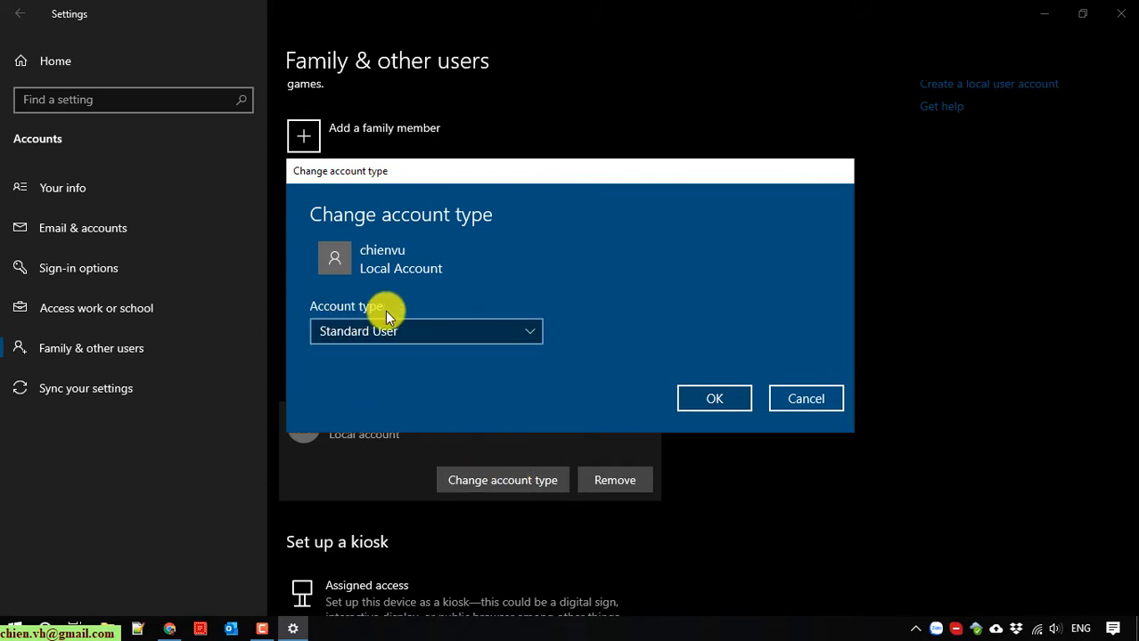
{"action": "left_click", "coordinate": [515, 330]}
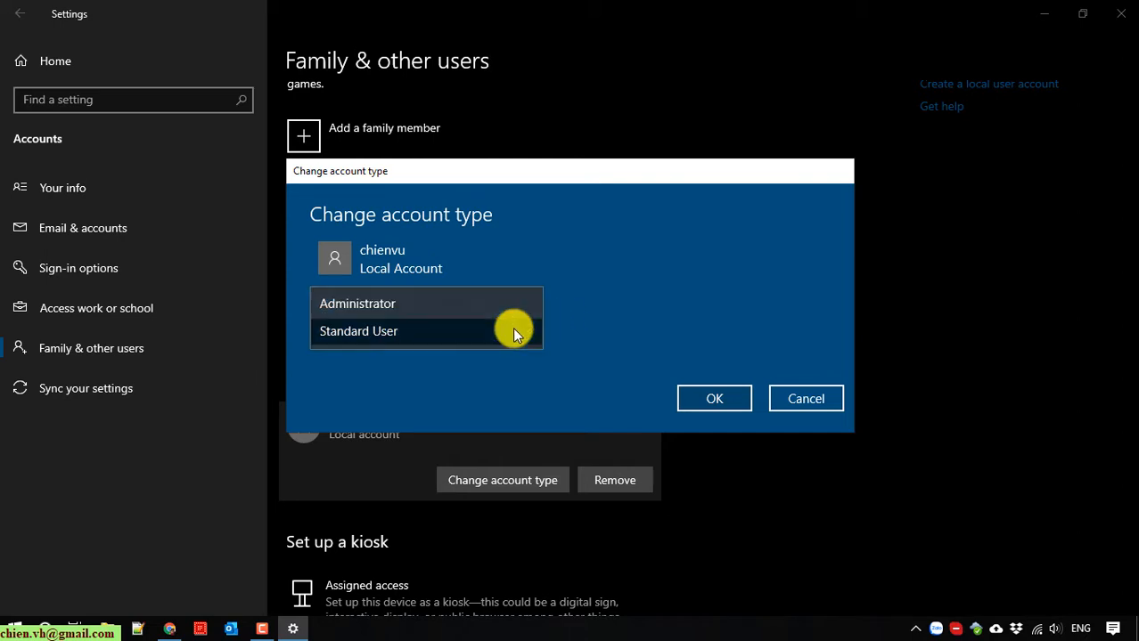
{"action": "left_click", "coordinate": [357, 305]}
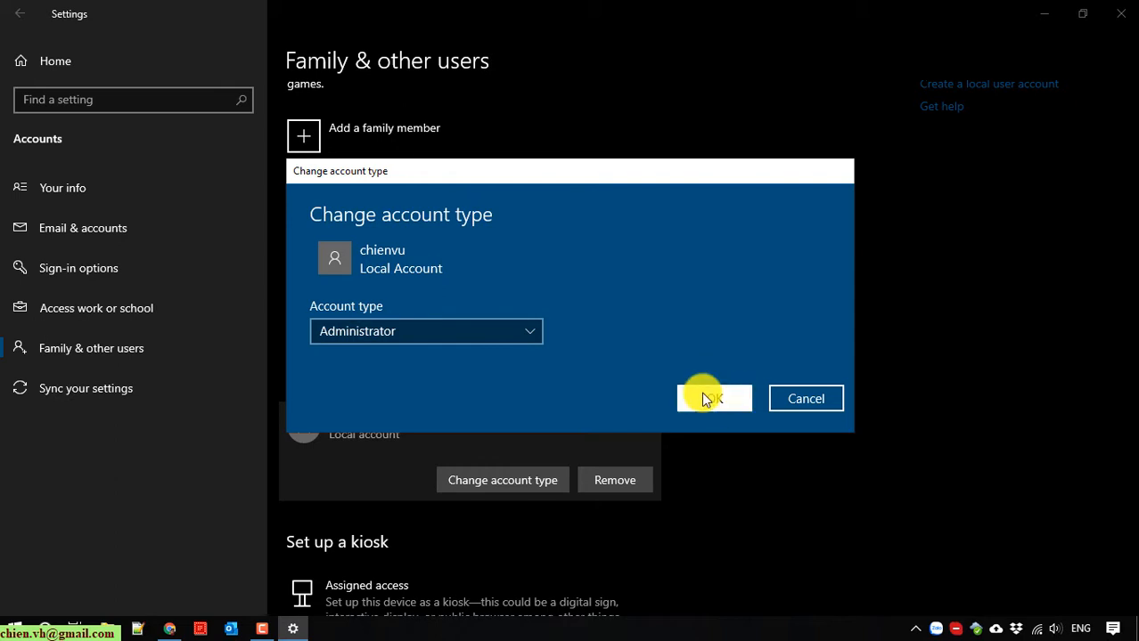
{"action": "left_click", "coordinate": [708, 398]}
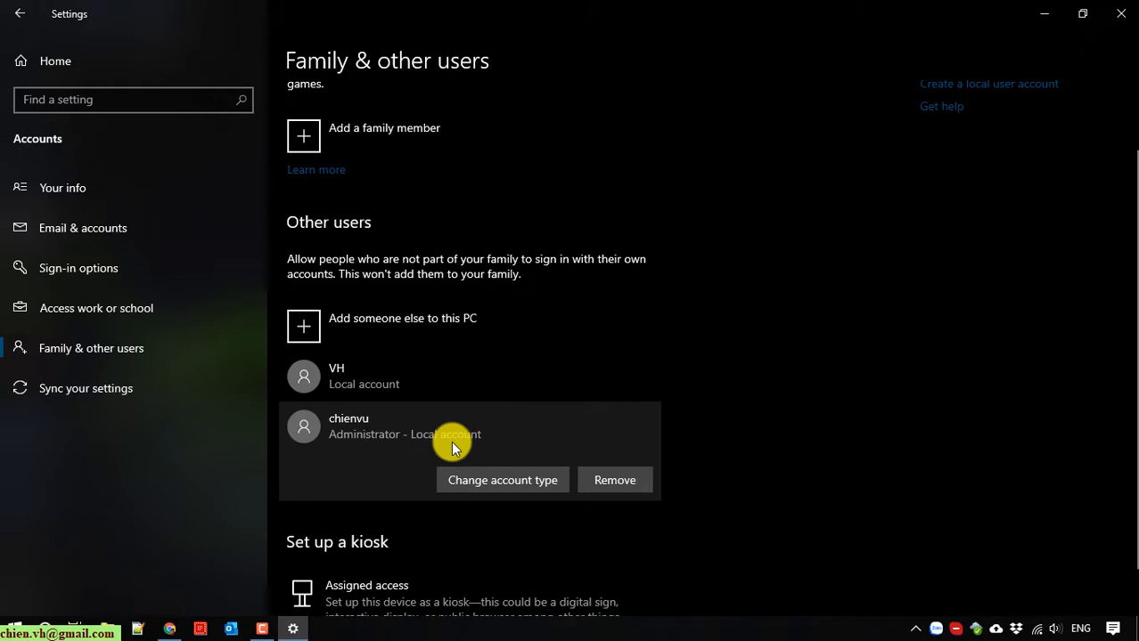
Verify the new account appears in the Start menu user list, then return to Settings Home.
{"action": "scroll", "coordinate": [451, 441], "scroll_direction": "up", "scroll_amount": 2}
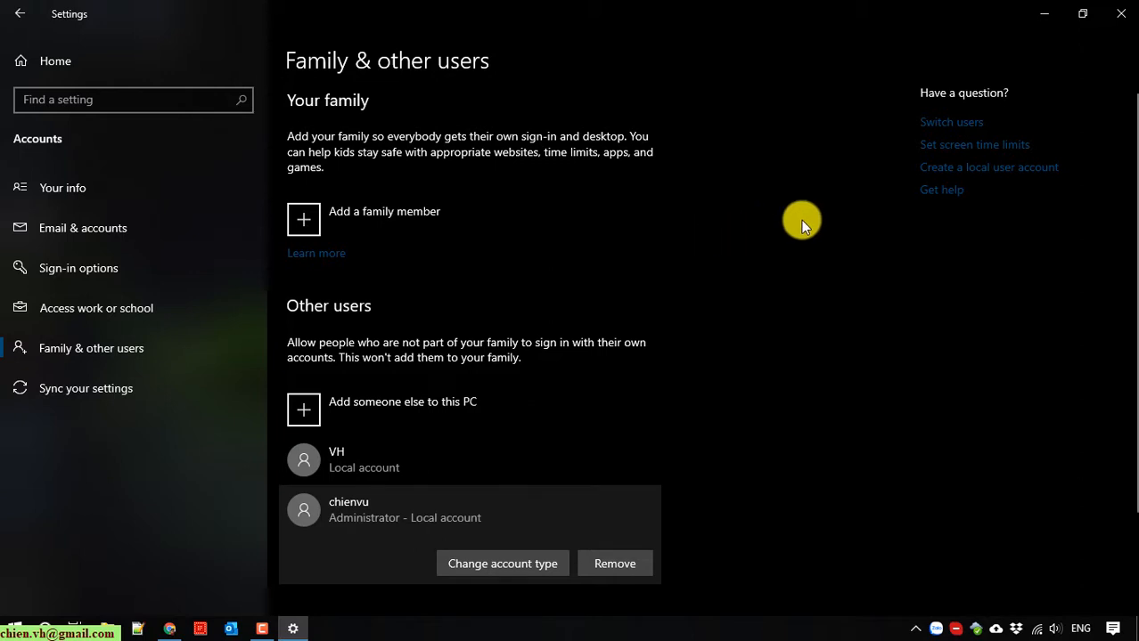
{"action": "left_click", "coordinate": [15, 629]}
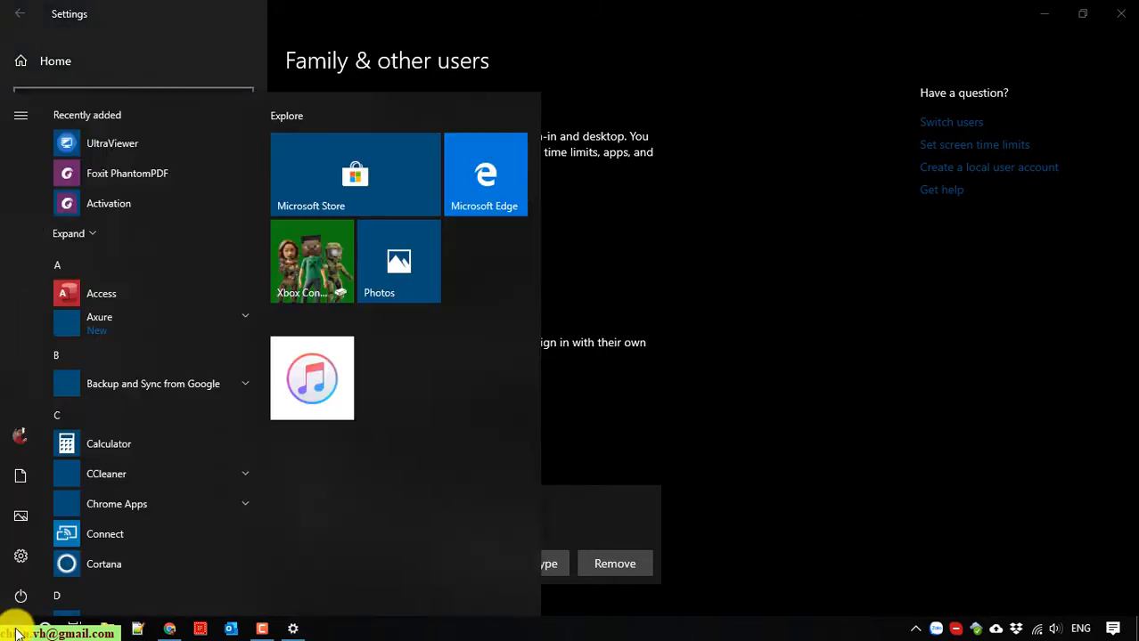
{"action": "left_click", "coordinate": [22, 443]}
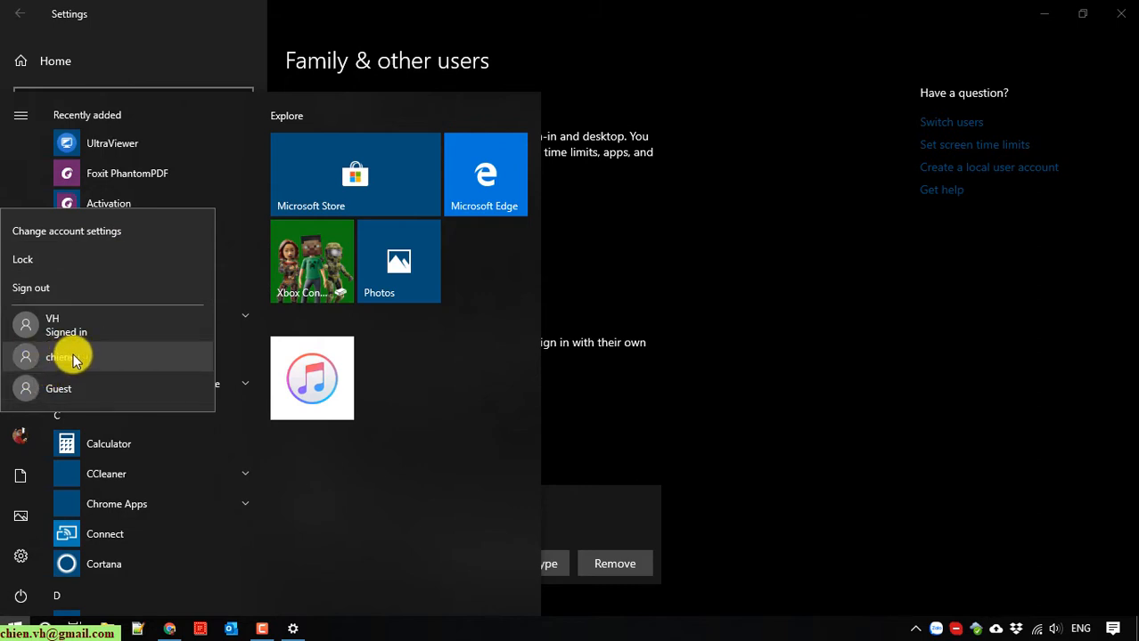
{"action": "left_click", "coordinate": [773, 429]}
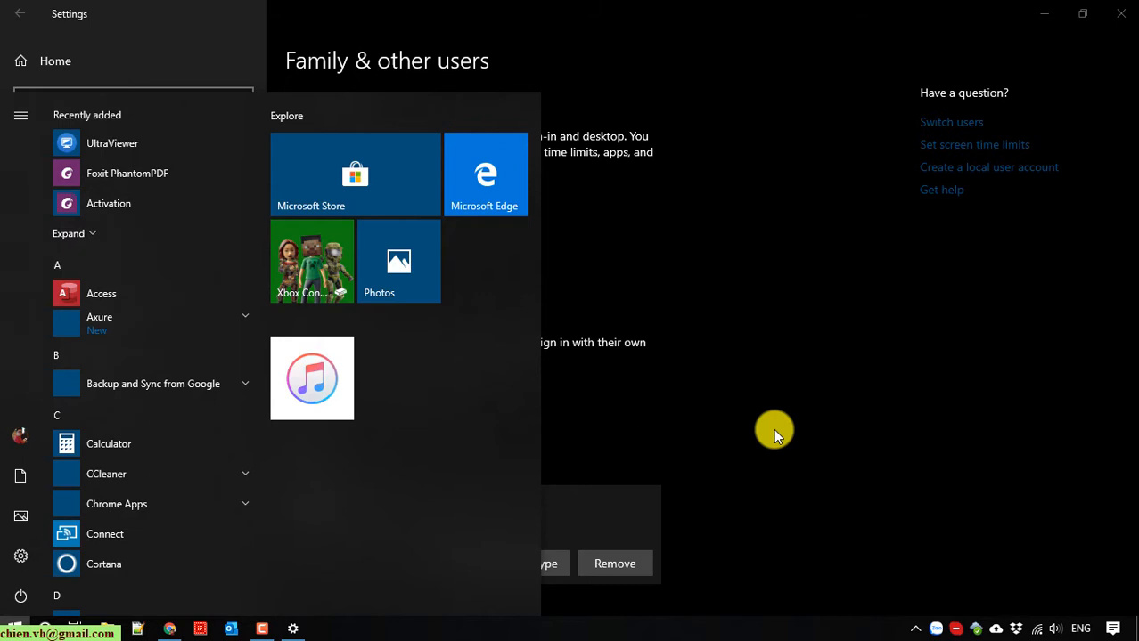
{"action": "left_click", "coordinate": [20, 434]}
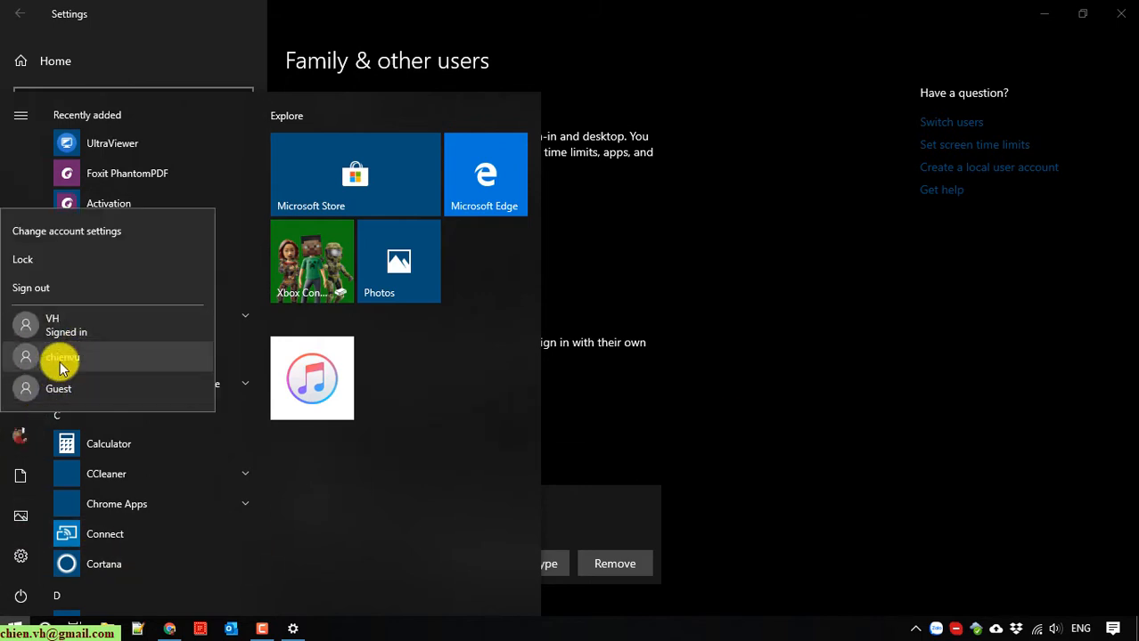
{"action": "left_click", "coordinate": [925, 293]}
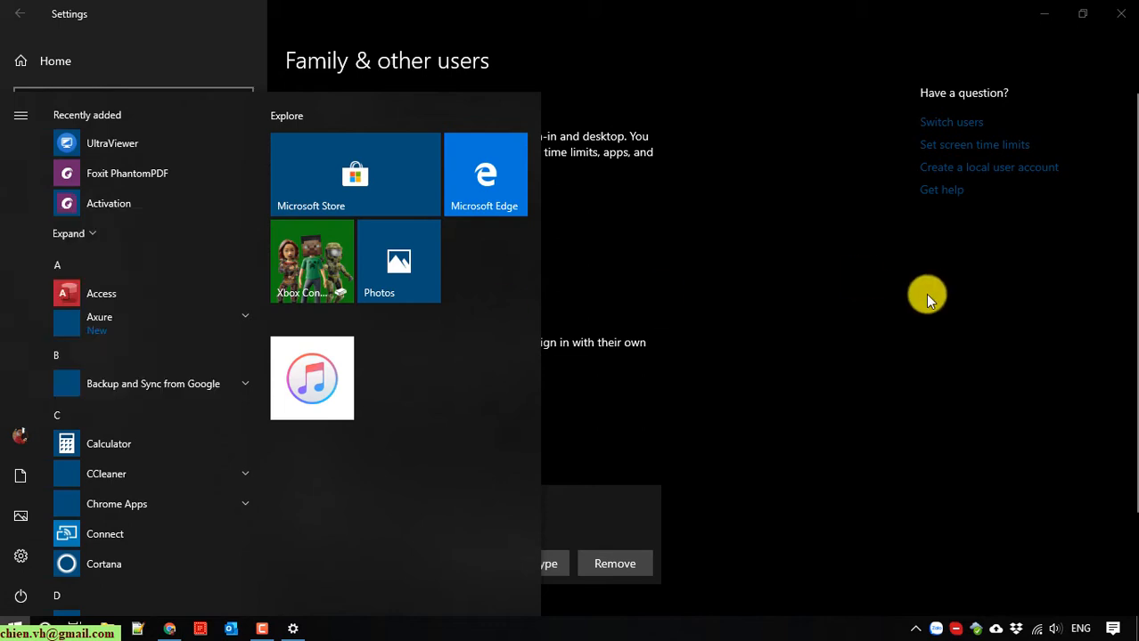
{"action": "left_click", "coordinate": [21, 16]}
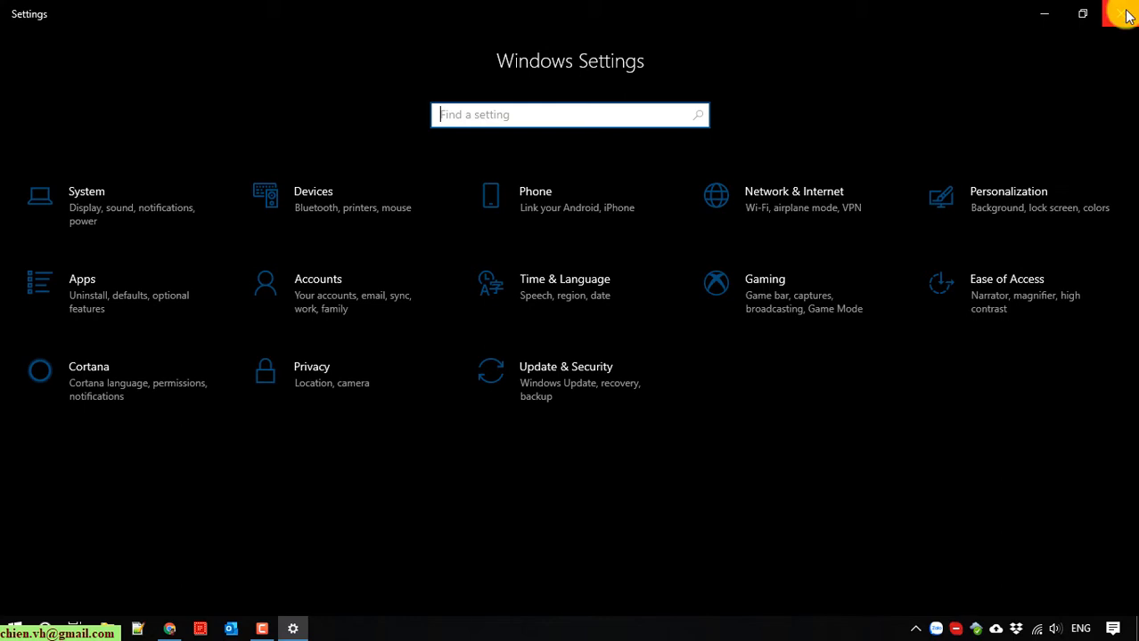
Close Settings and show the Start menu's list of users, including the new account.
{"action": "left_click", "coordinate": [1120, 13]}
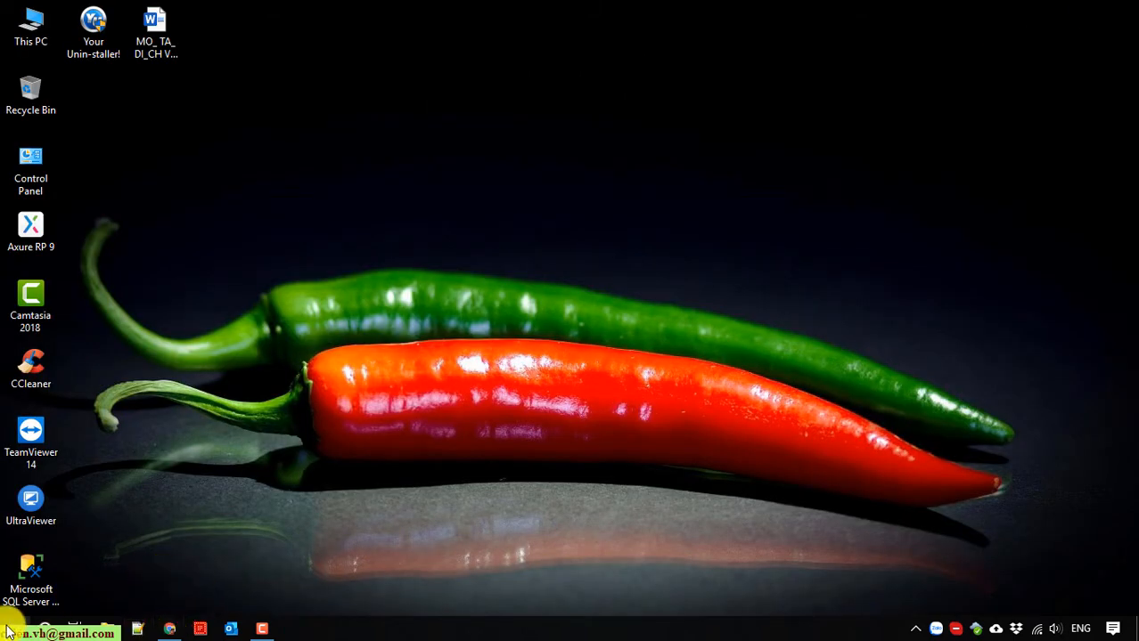
{"action": "left_click", "coordinate": [15, 629]}
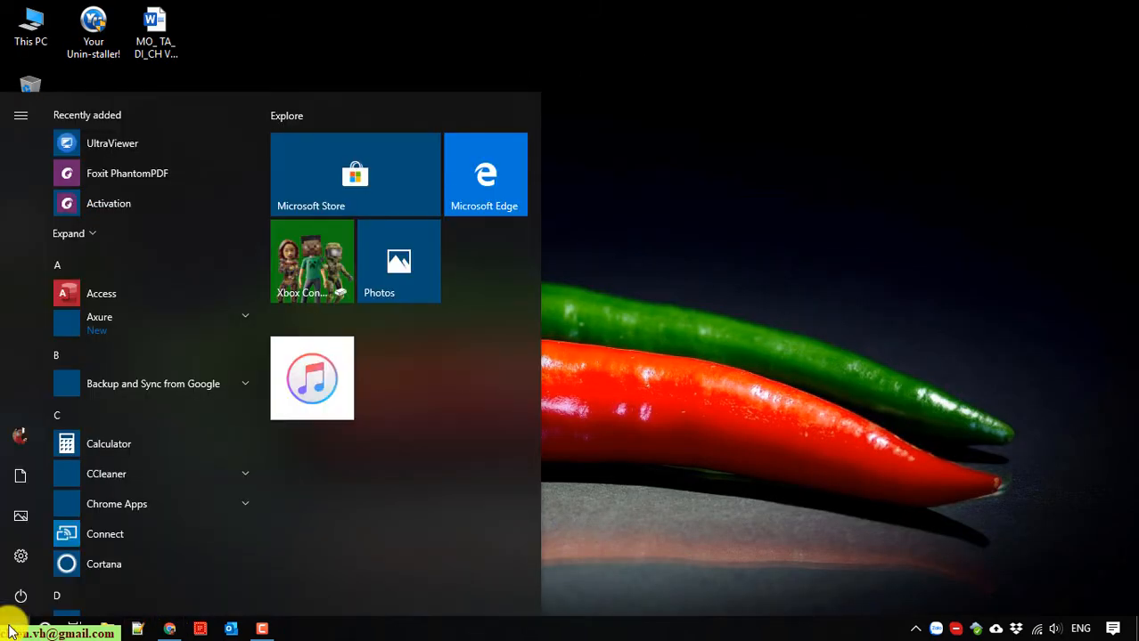
{"action": "left_click", "coordinate": [20, 436]}
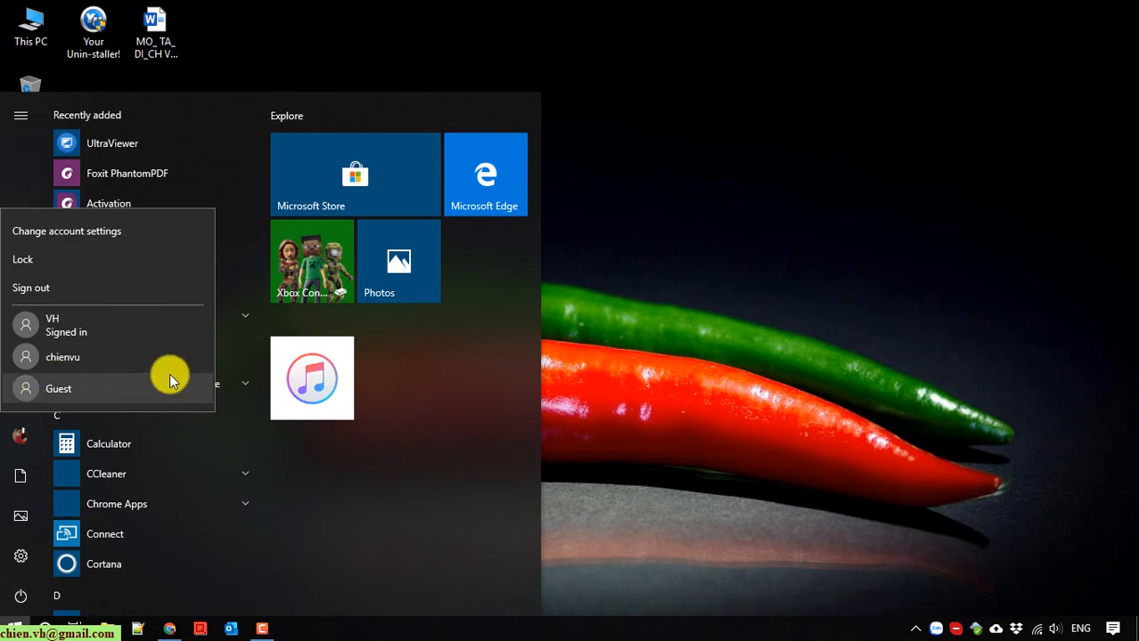